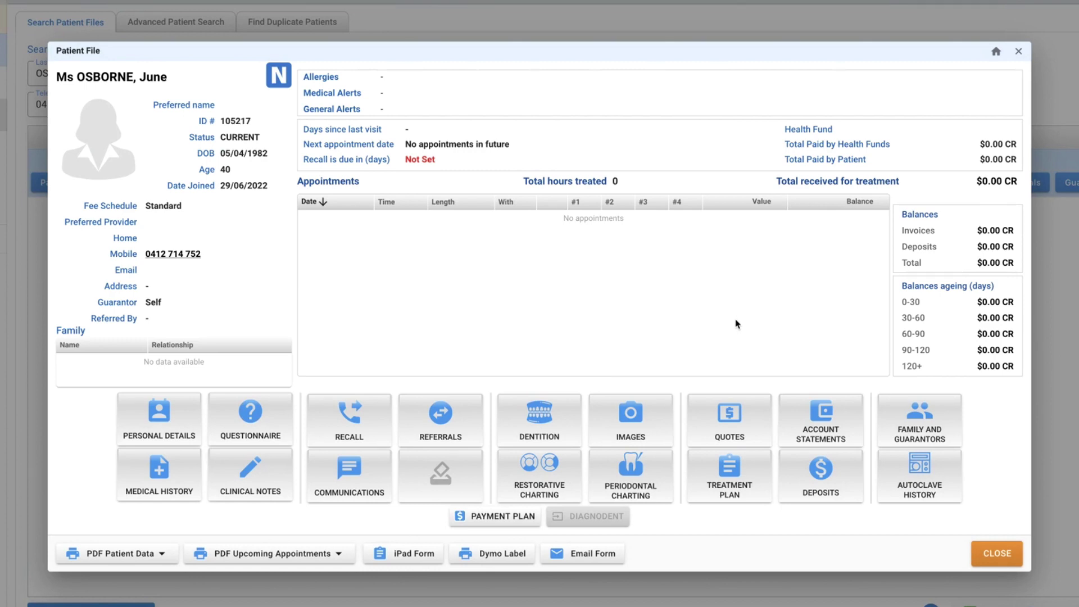
Open the RESTORATIVE CHARTING window from the patient's Patient File.
click(544, 478)
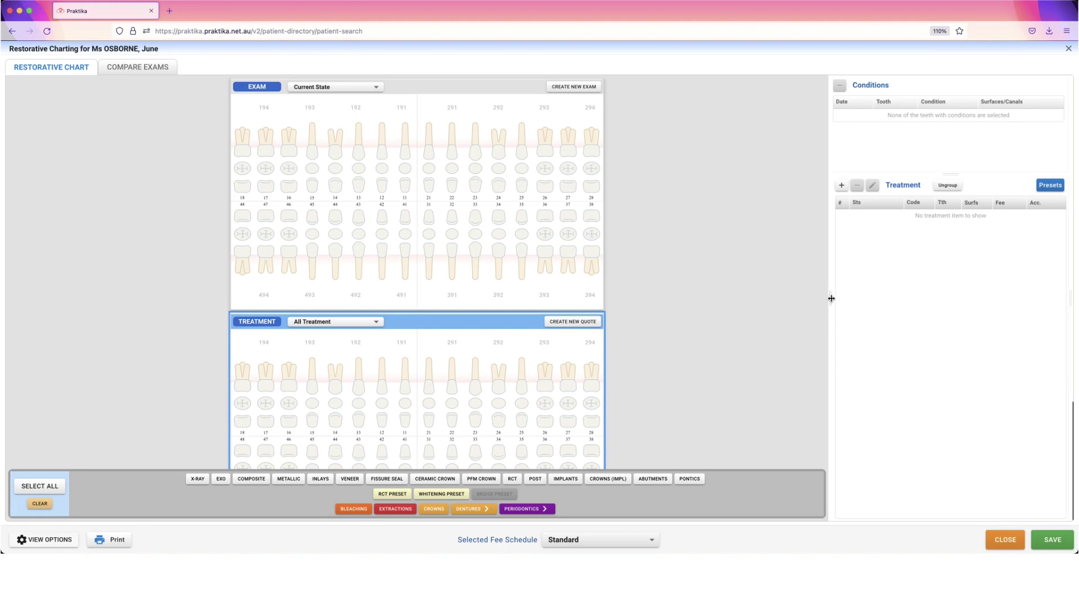
Widen the conditions and treatment panel and reveal the Notes panel beside the treatment list.
drag(831, 299, 630, 303)
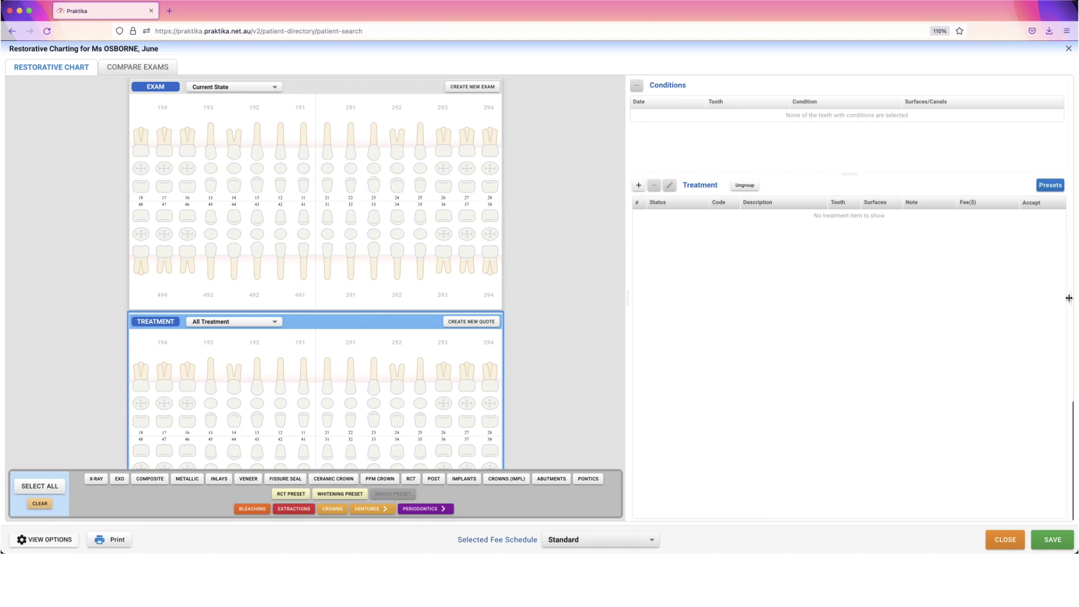
drag(1069, 298, 784, 308)
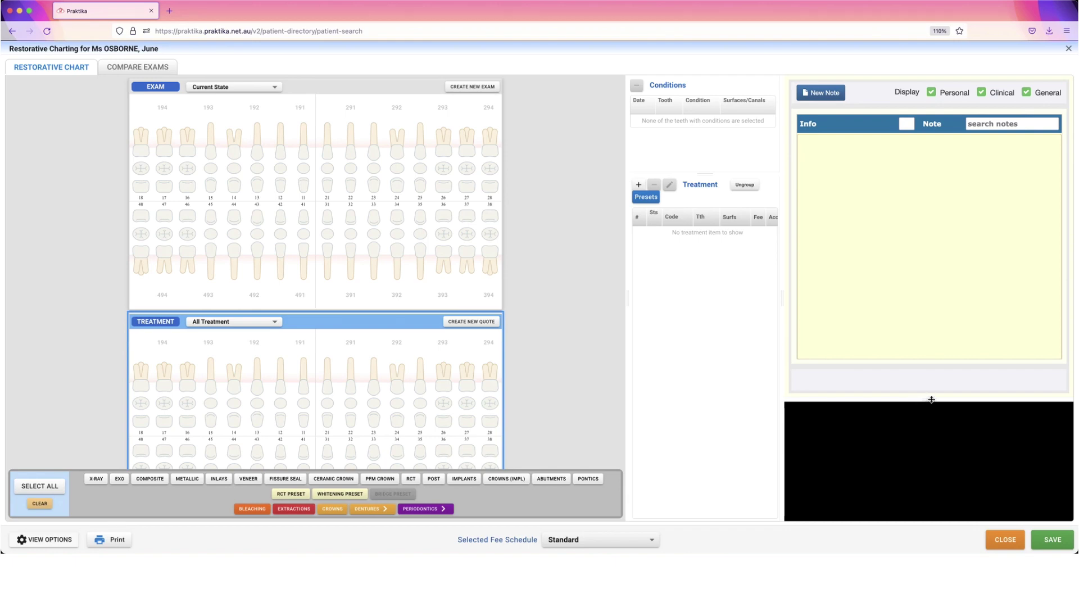
mouse_move(927, 399)
mouse_down()
mouse_move(936, 233)
mouse_move(942, 412)
mouse_up()
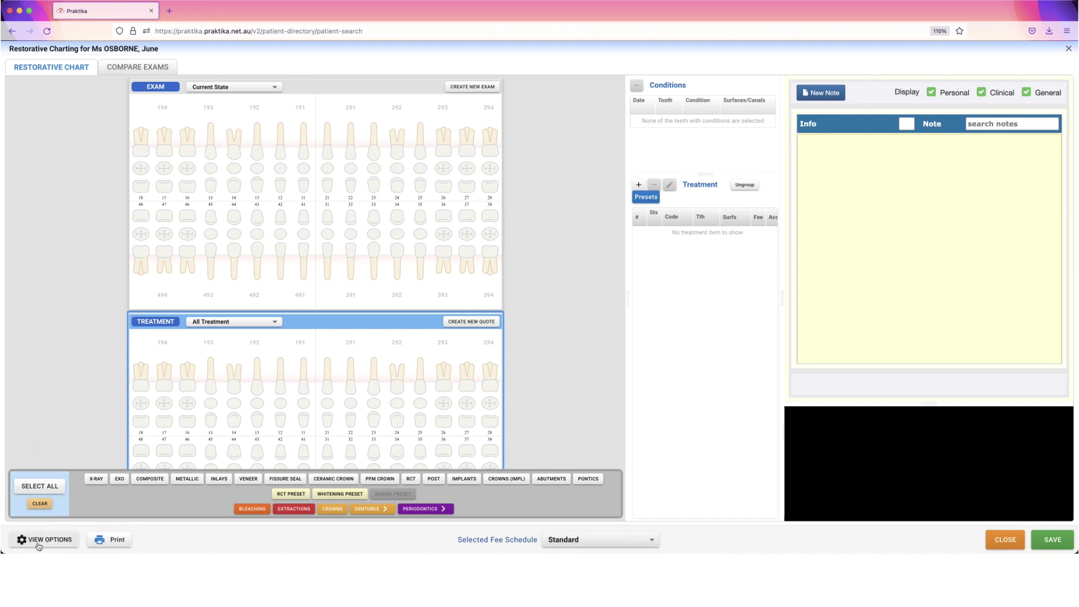
Save the current chart view settings, then close and reopen the restorative chart.
click(39, 543)
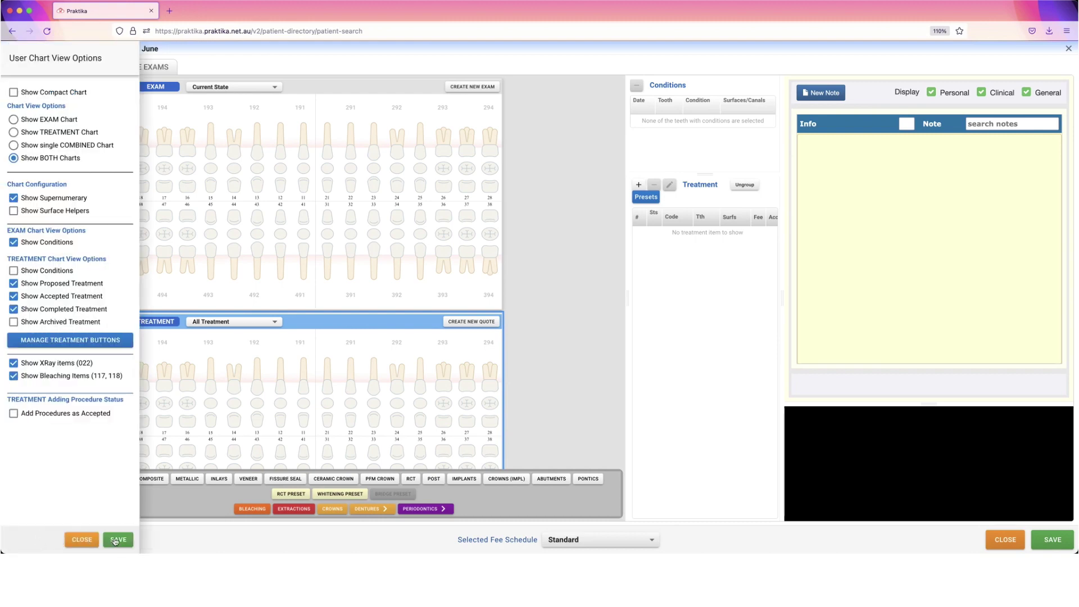
click(115, 541)
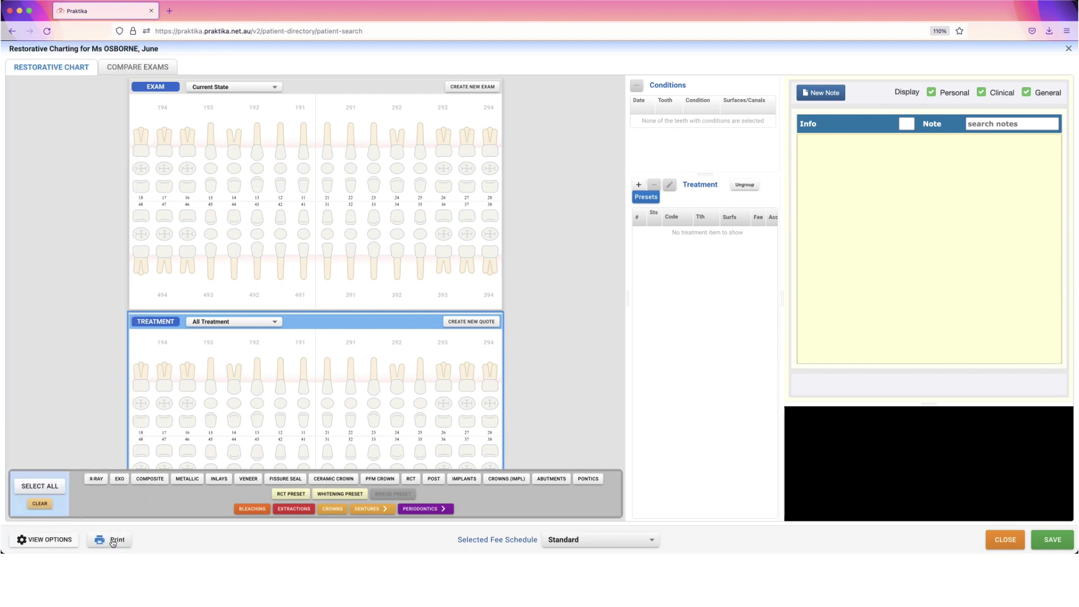
click(998, 539)
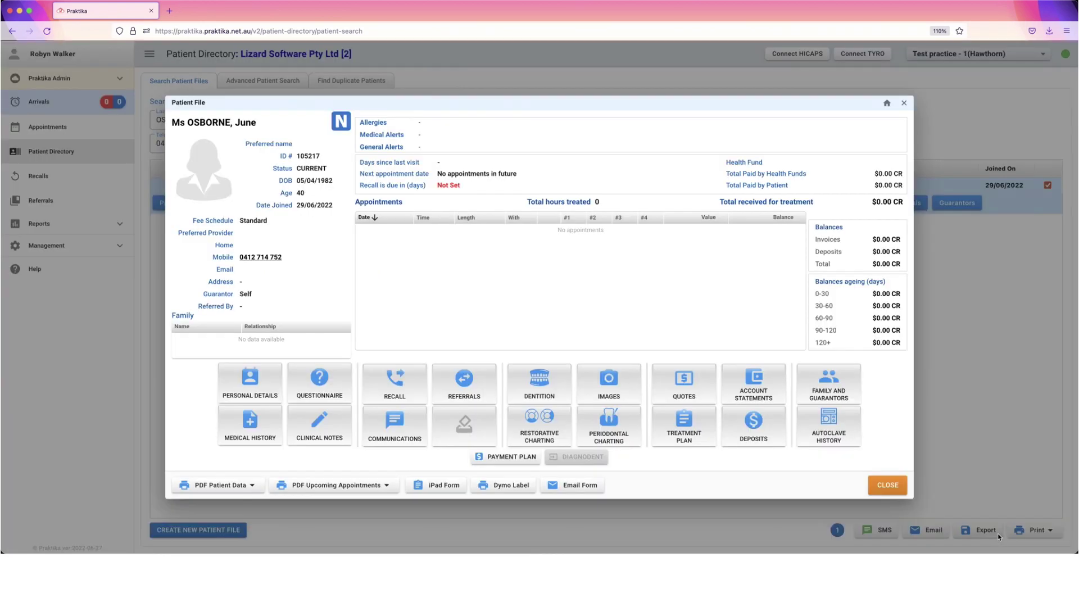
click(537, 441)
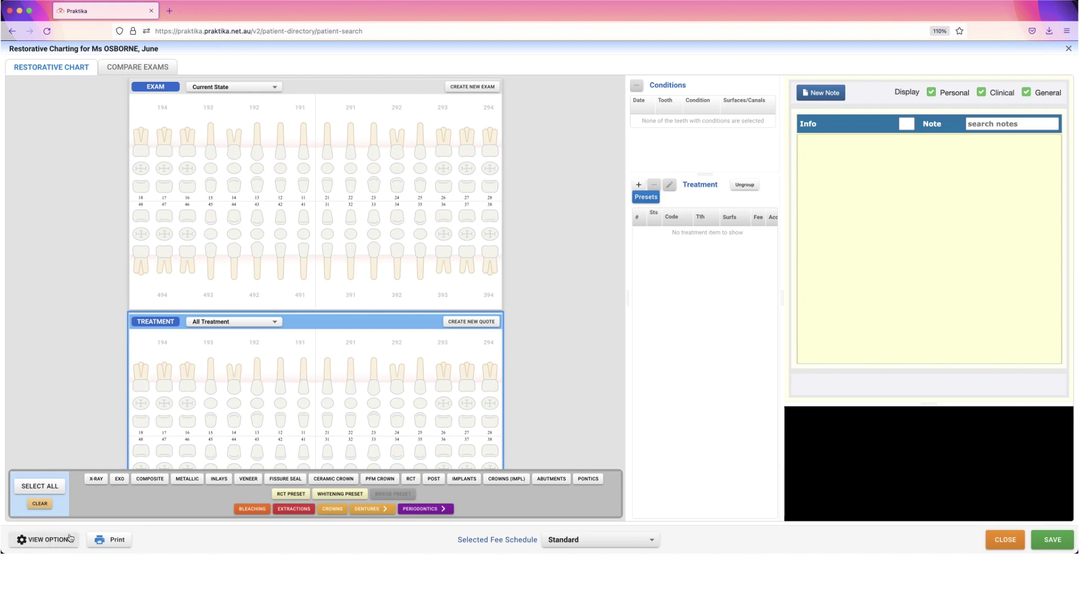
Tick Show Compact Chart in the User Chart View Options panel.
click(34, 539)
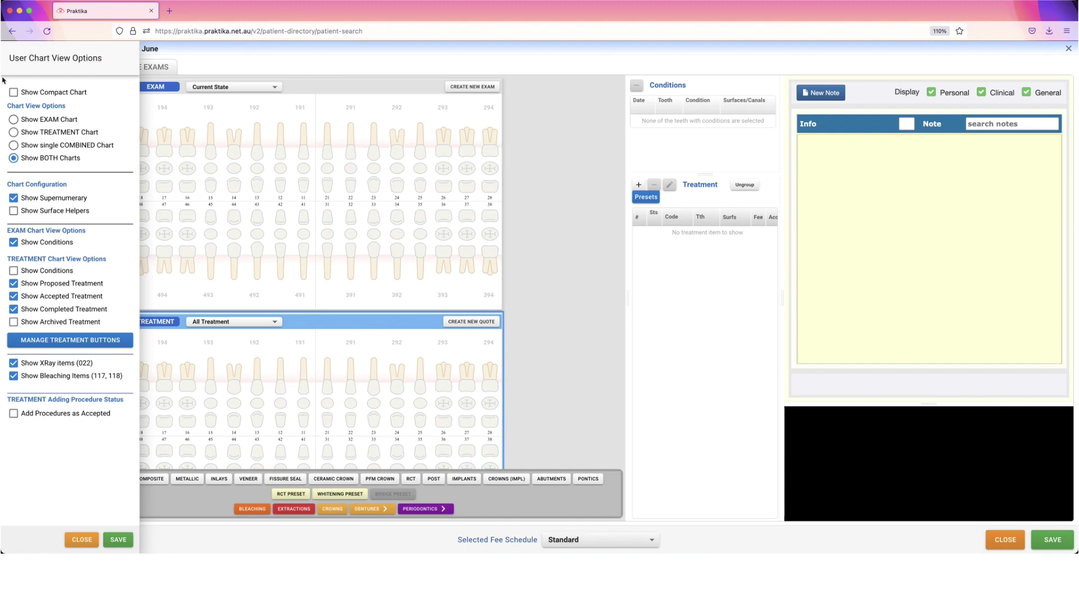
click(13, 92)
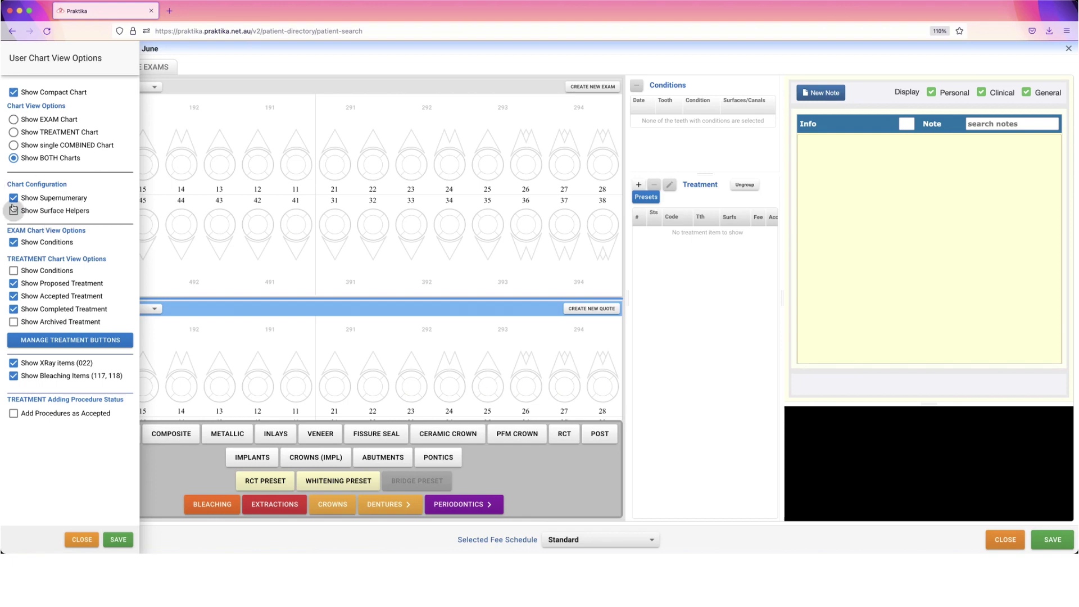
Leave Show Surface Helpers unticked and save the compact chart view settings.
click(24, 211)
click(13, 210)
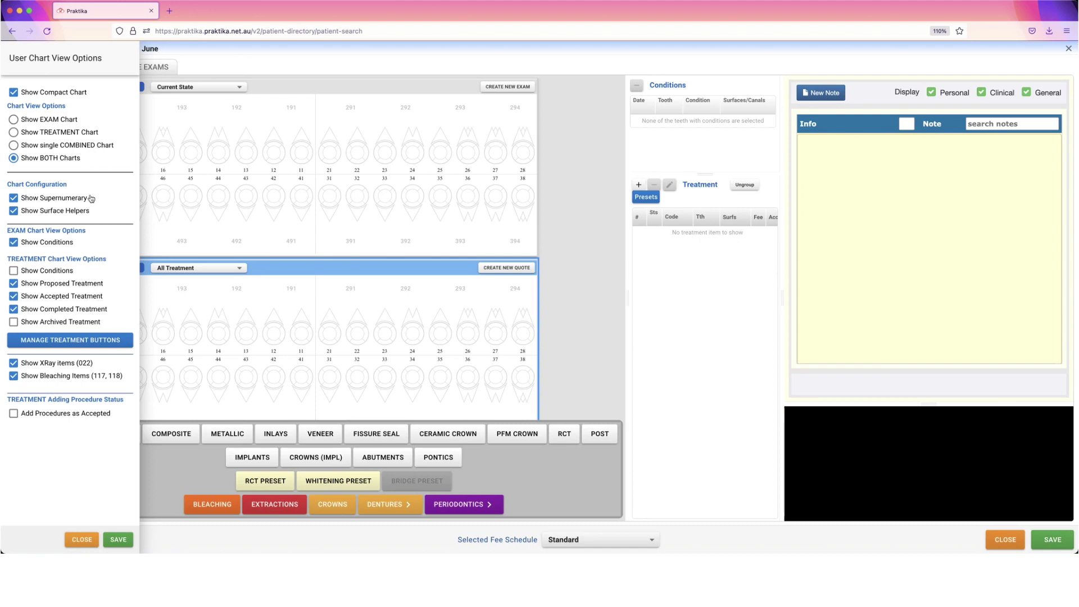
click(13, 211)
click(118, 539)
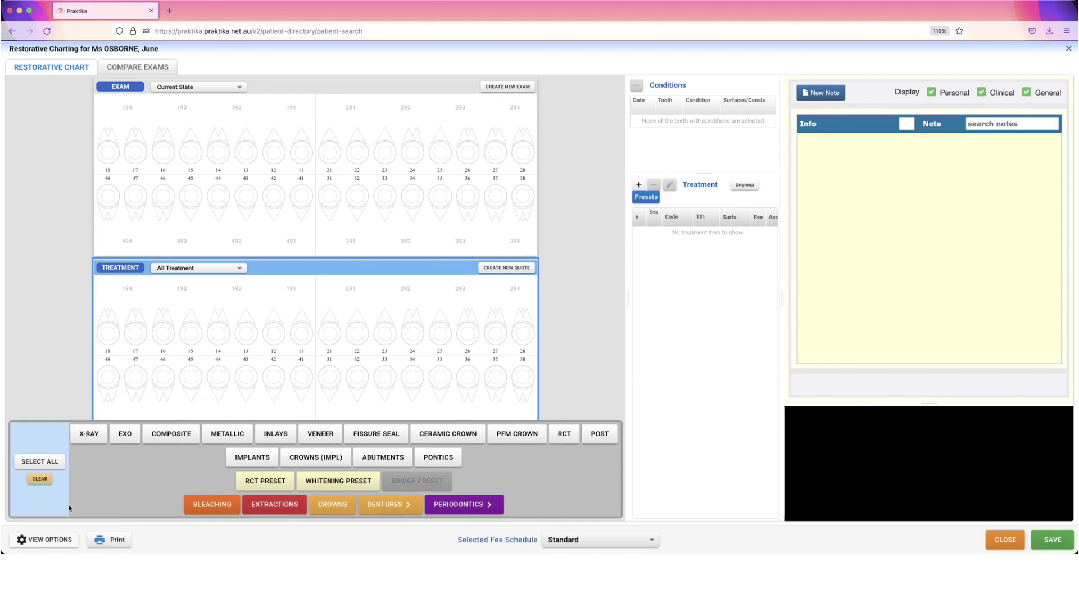
Drop Implants, Crowns (Impl), Abutments and Pontics from the top section; reorder Veneer, Metallic, Composite.
click(45, 538)
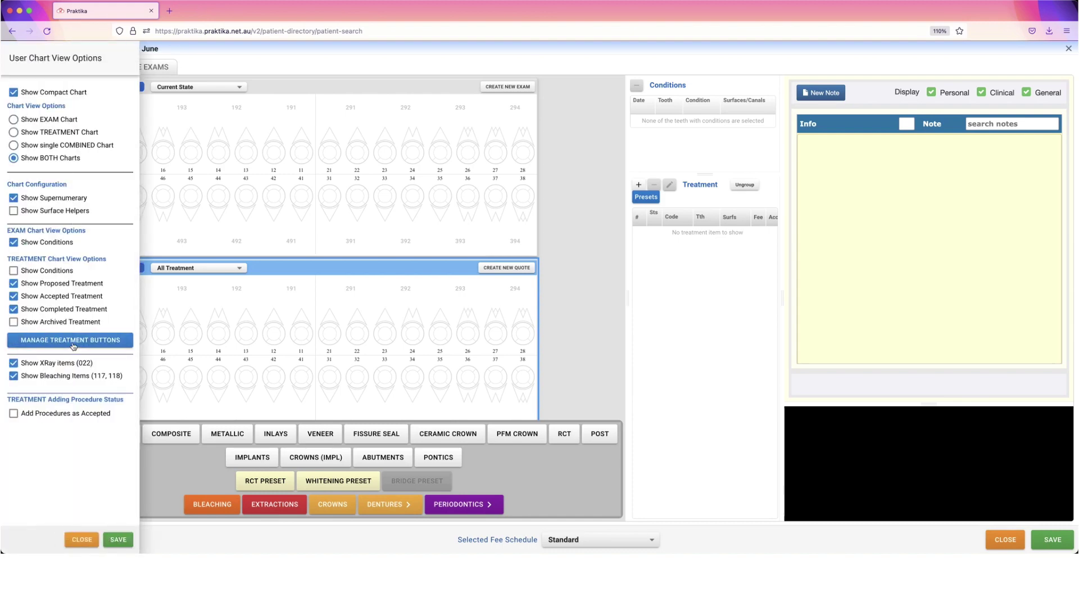
click(73, 344)
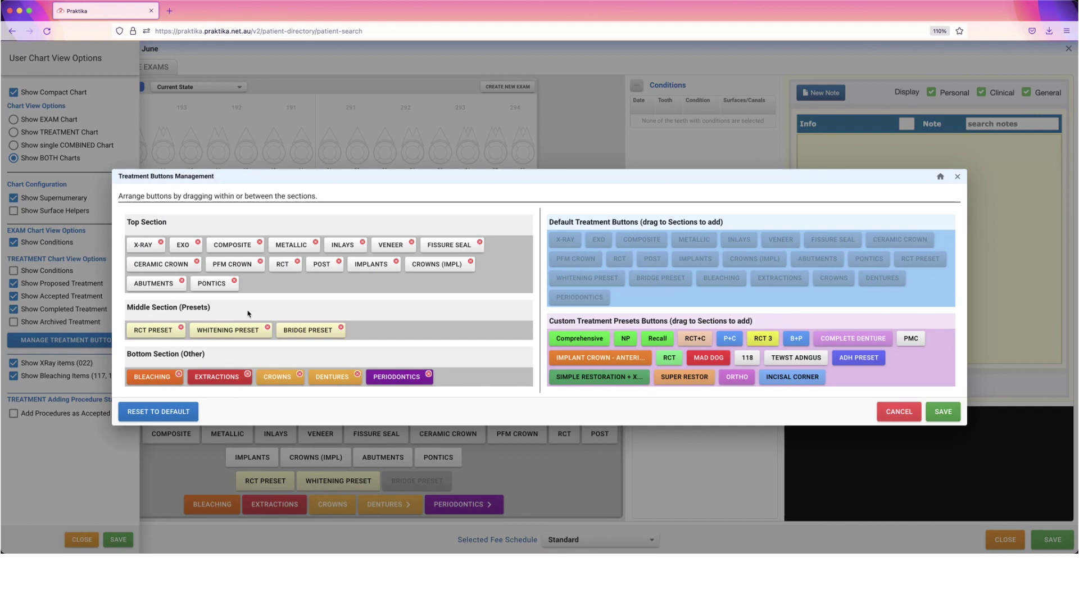
click(397, 262)
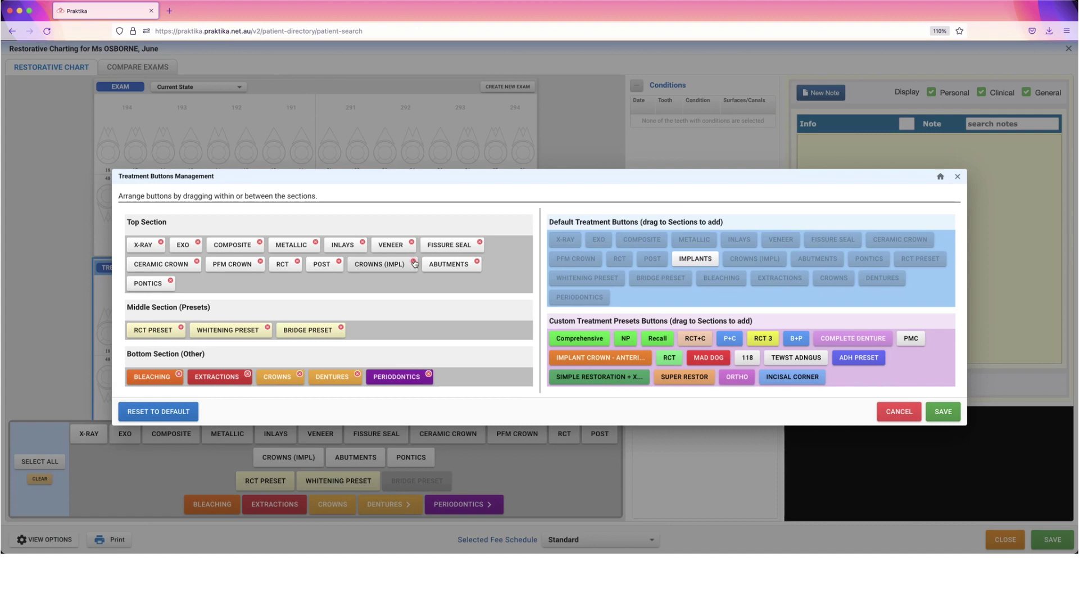
click(414, 263)
click(403, 269)
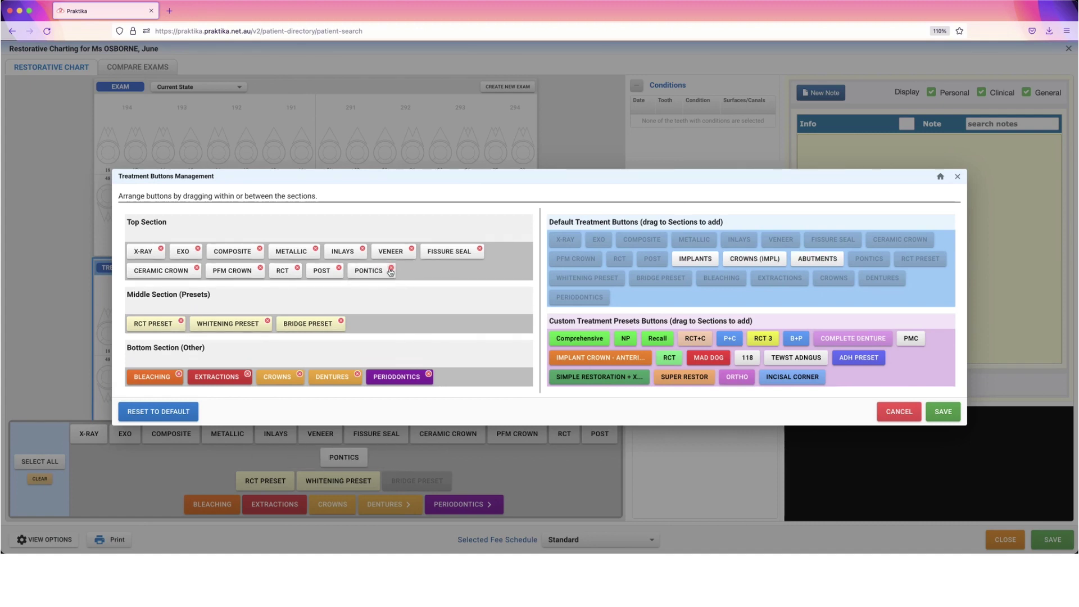
click(390, 269)
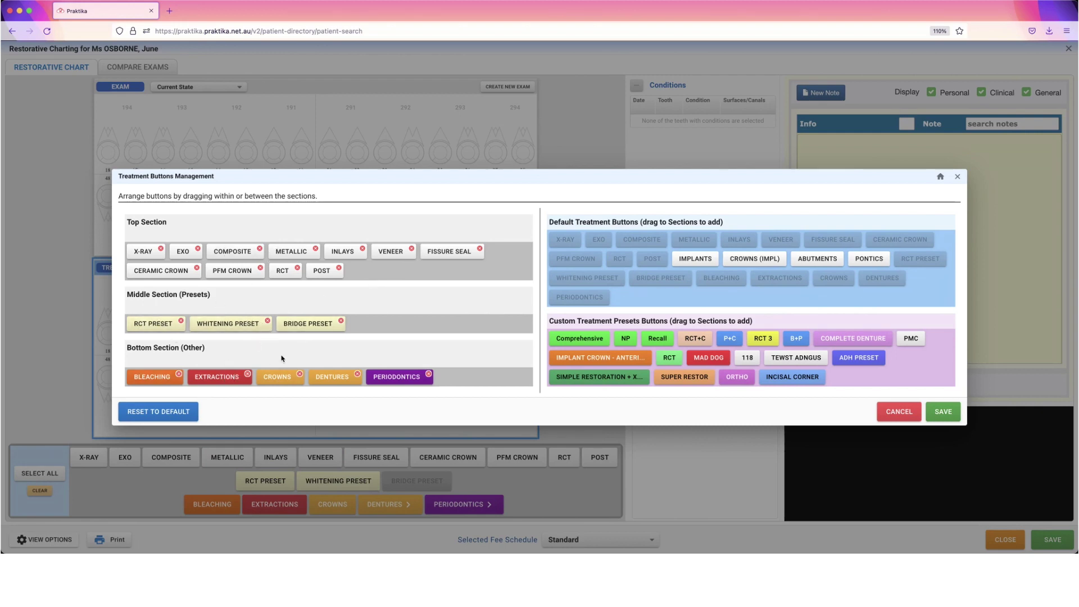
drag(390, 252, 357, 274)
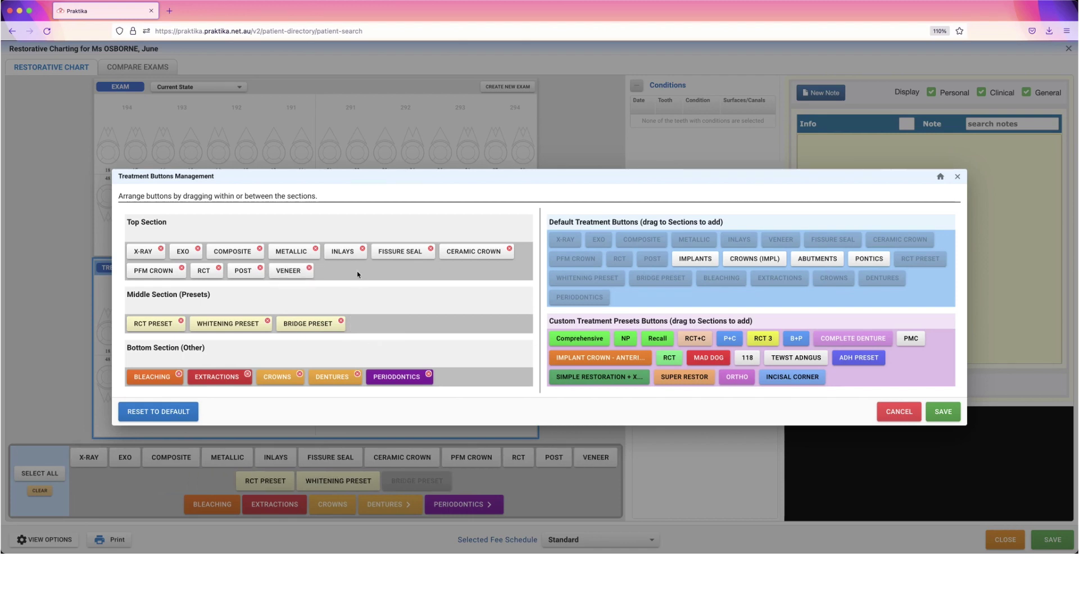
drag(291, 251, 203, 250)
drag(287, 252, 189, 252)
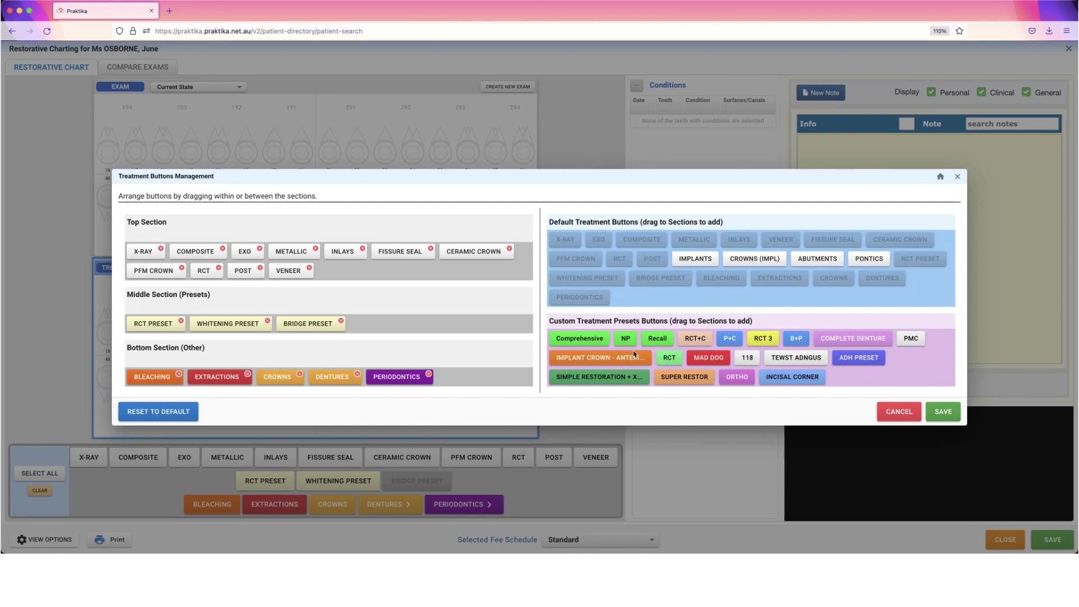
Replace RCT Preset with RCT 3, P+C, B+P, Comprehensive and NP in the presets row.
drag(763, 337, 375, 326)
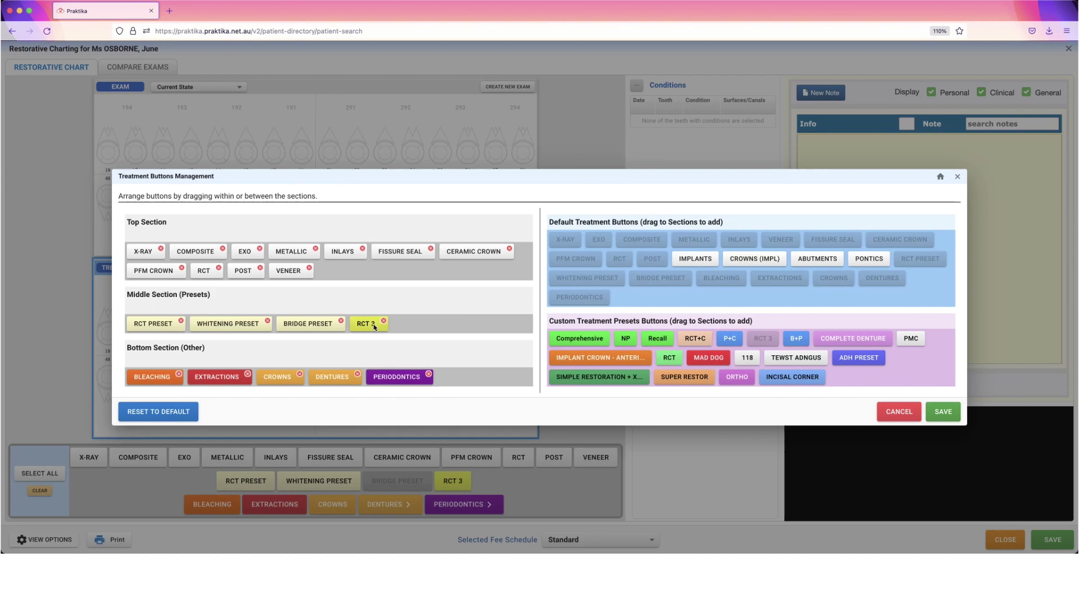
click(181, 322)
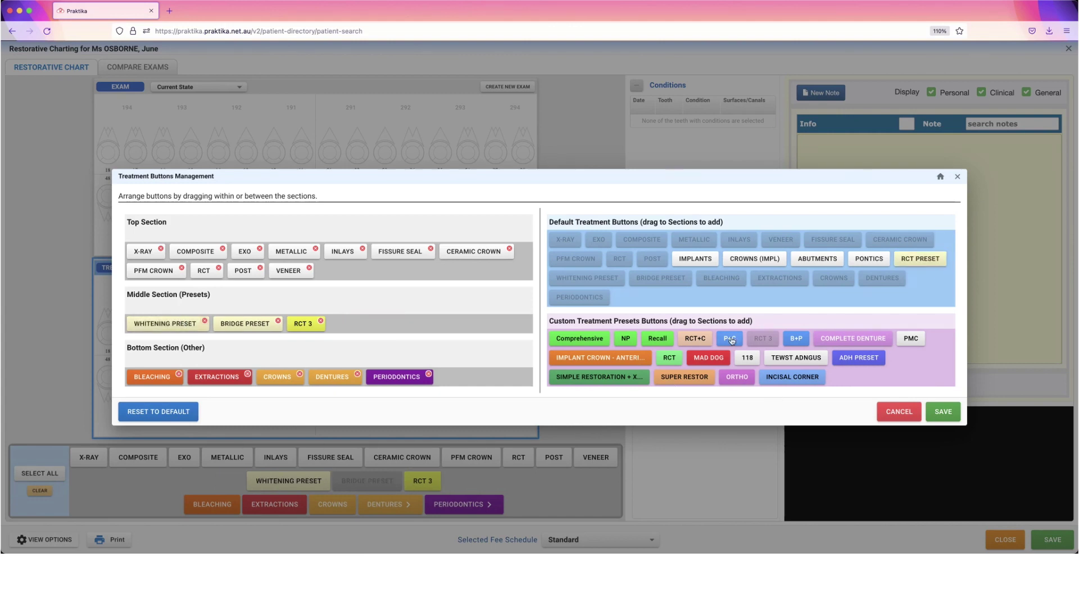
drag(730, 337, 356, 318)
drag(796, 338, 334, 271)
mouse_move(344, 325)
mouse_down()
mouse_move(376, 272)
mouse_move(345, 324)
mouse_up()
drag(333, 271, 344, 323)
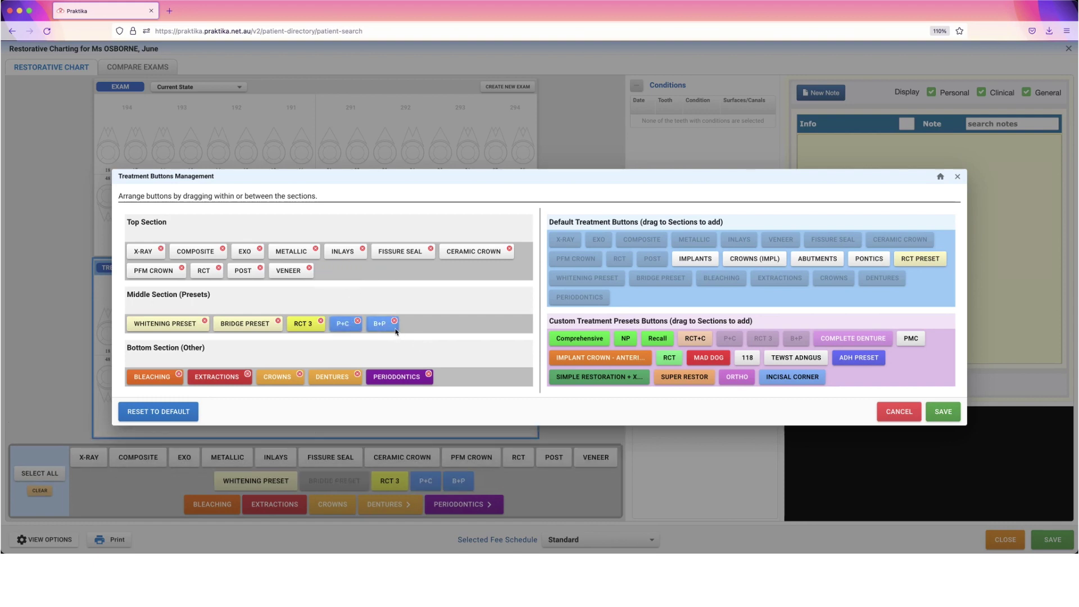
drag(579, 338, 434, 324)
drag(632, 343, 501, 330)
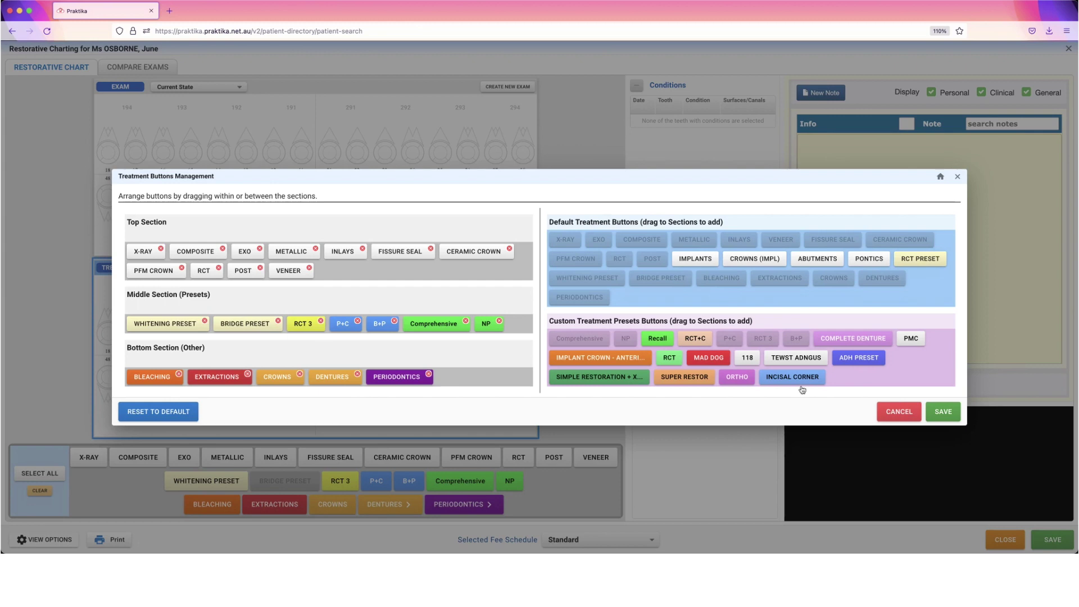
Save the treatment button layout and close the restorative chart and patient file.
click(940, 416)
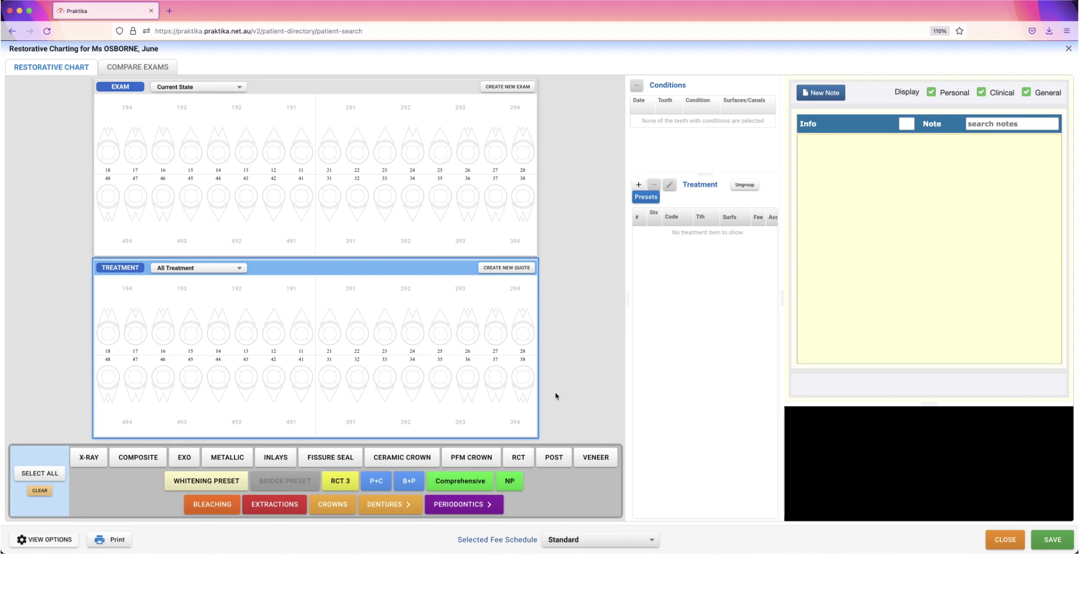
click(1019, 541)
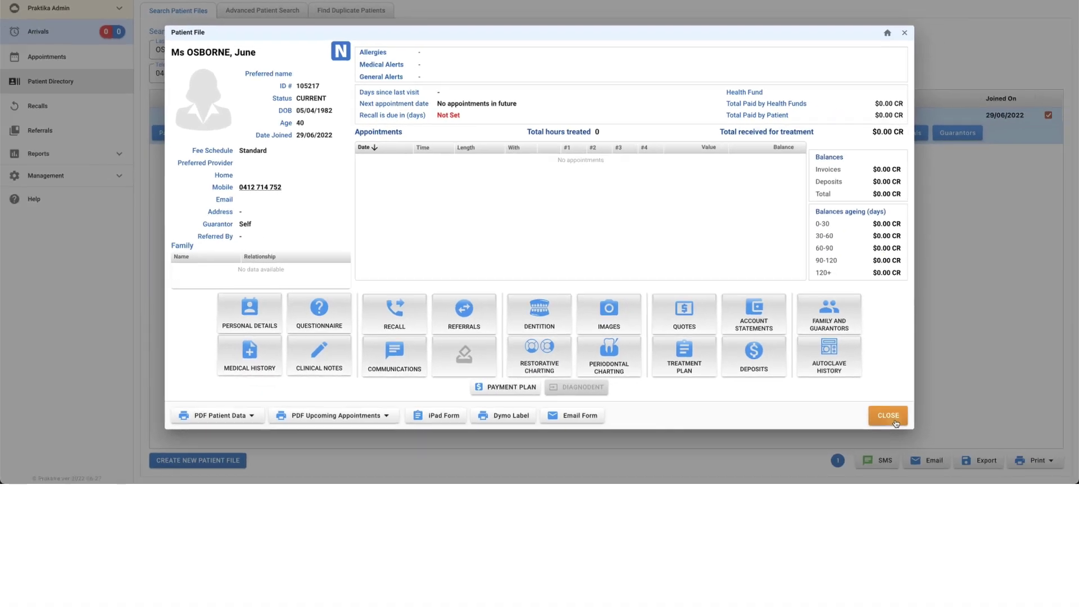
click(888, 415)
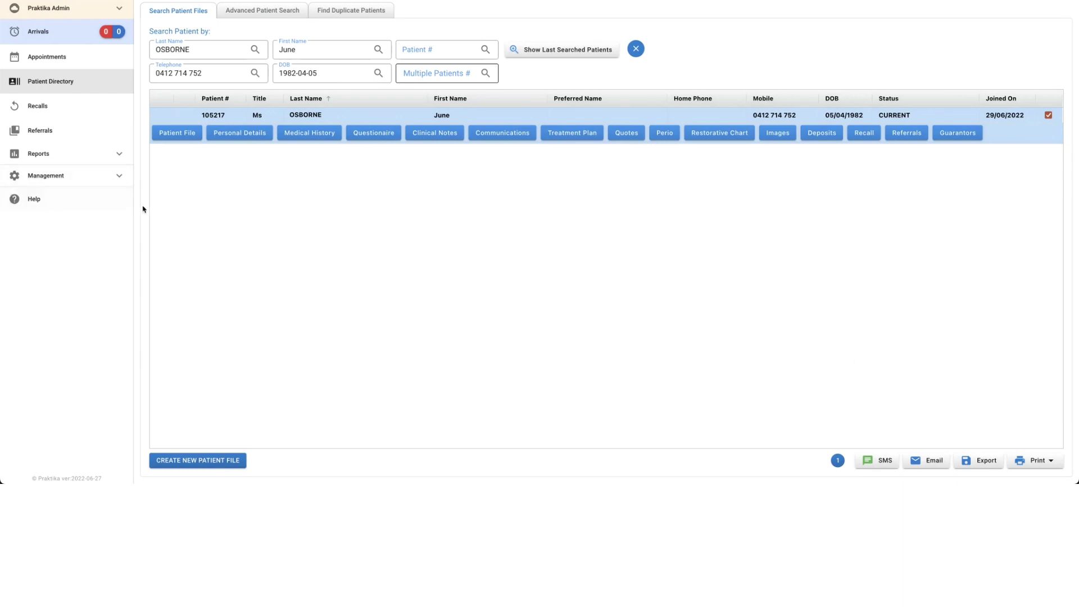
Open the Charts settings from the Management section of the sidebar.
click(58, 183)
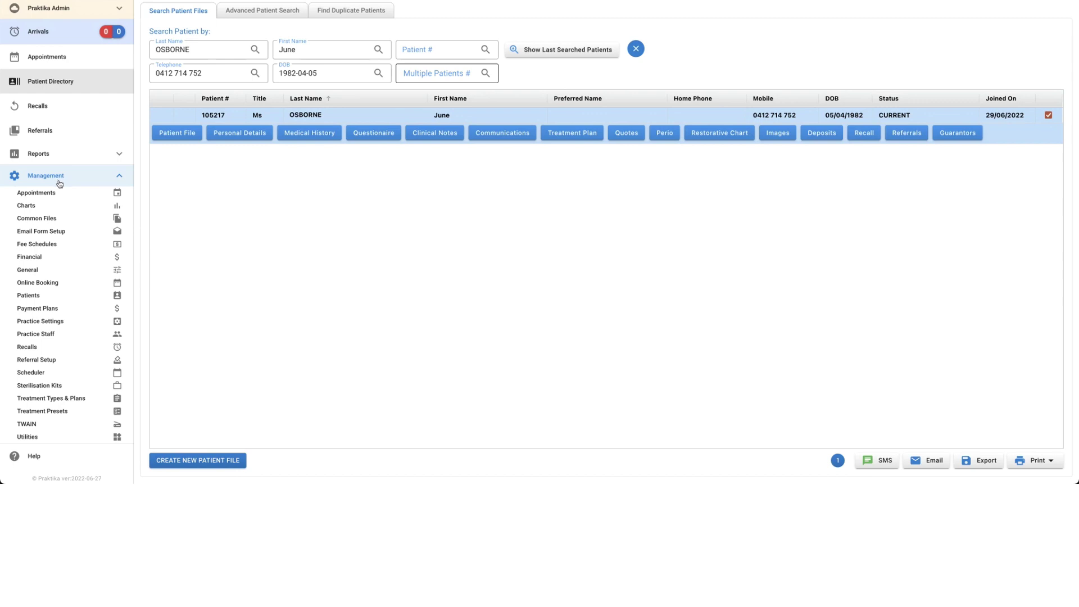
click(31, 209)
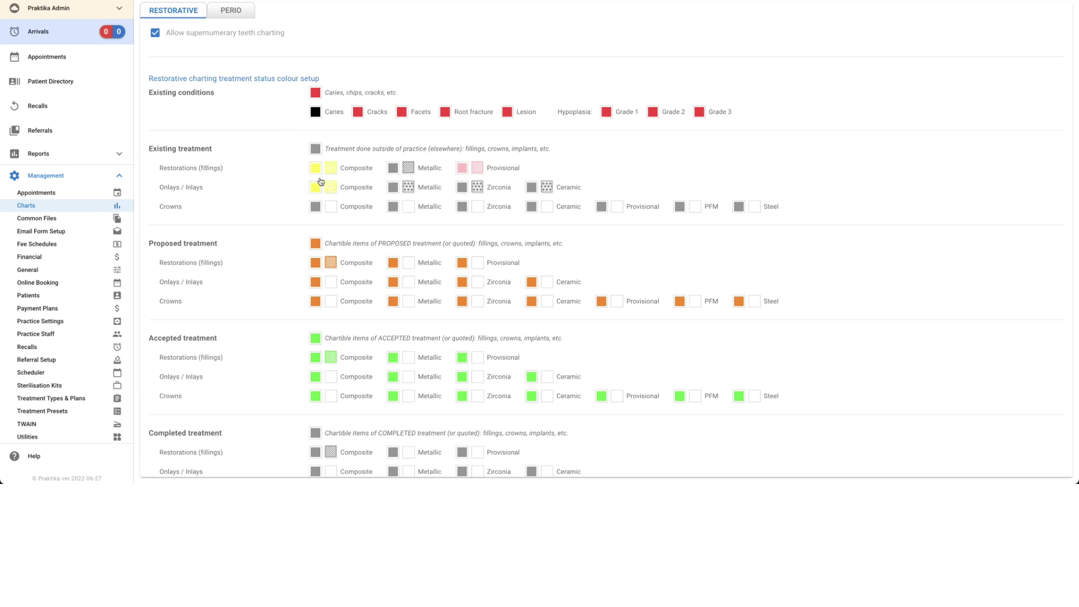
Colour existing composite crowns pink and zirconia crowns light lavender with no pattern, then save.
click(316, 206)
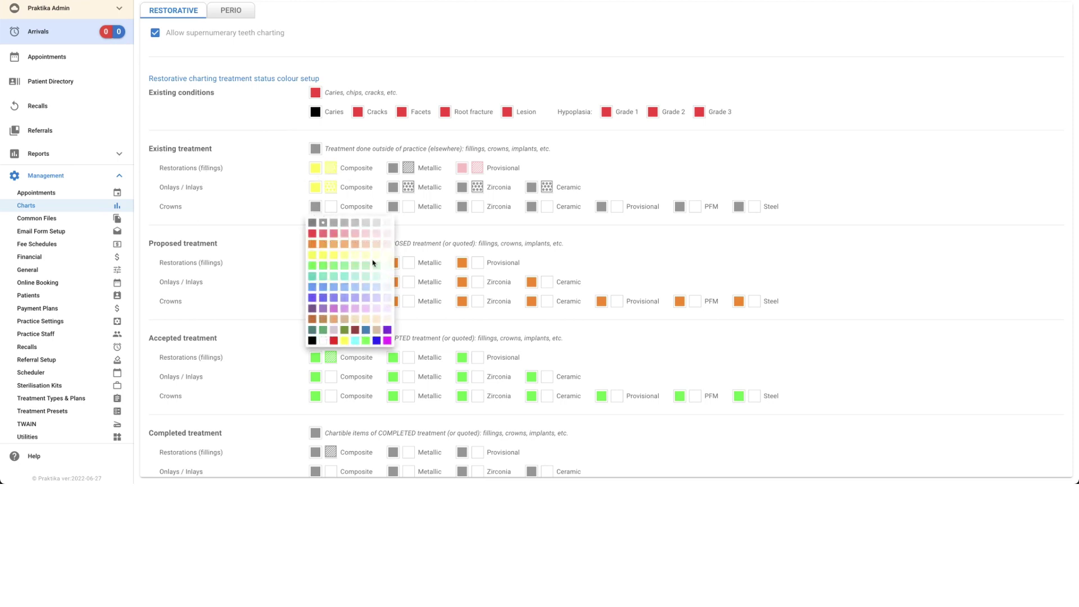
click(344, 233)
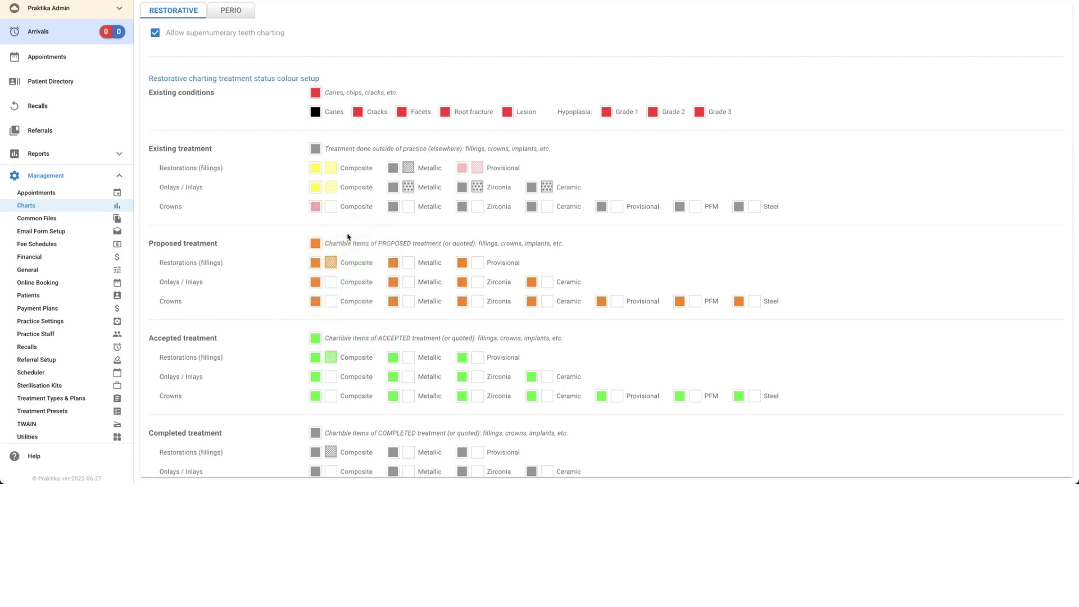
click(463, 207)
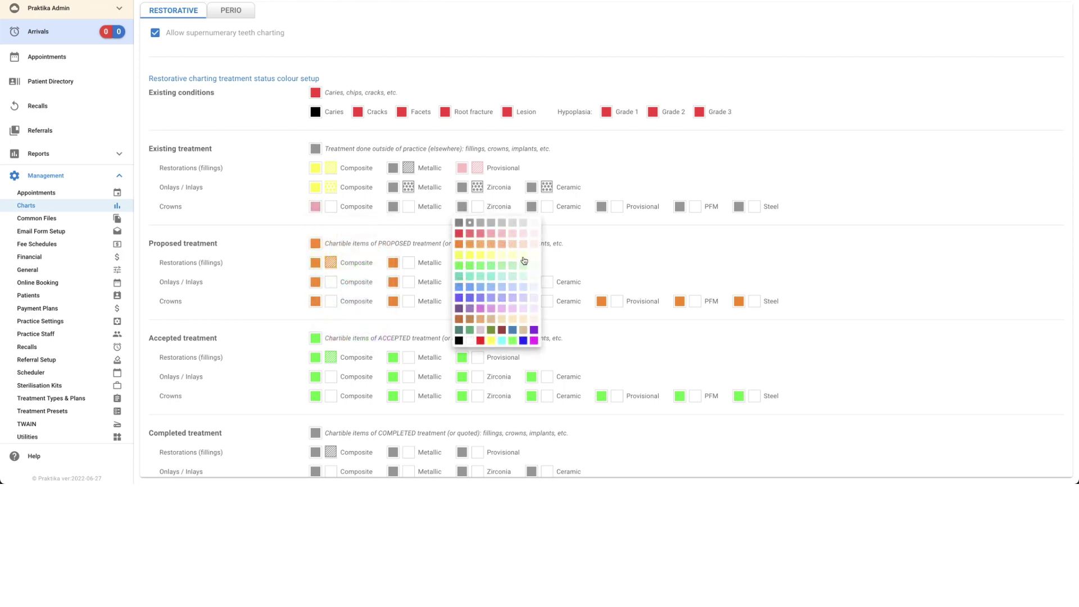
click(513, 298)
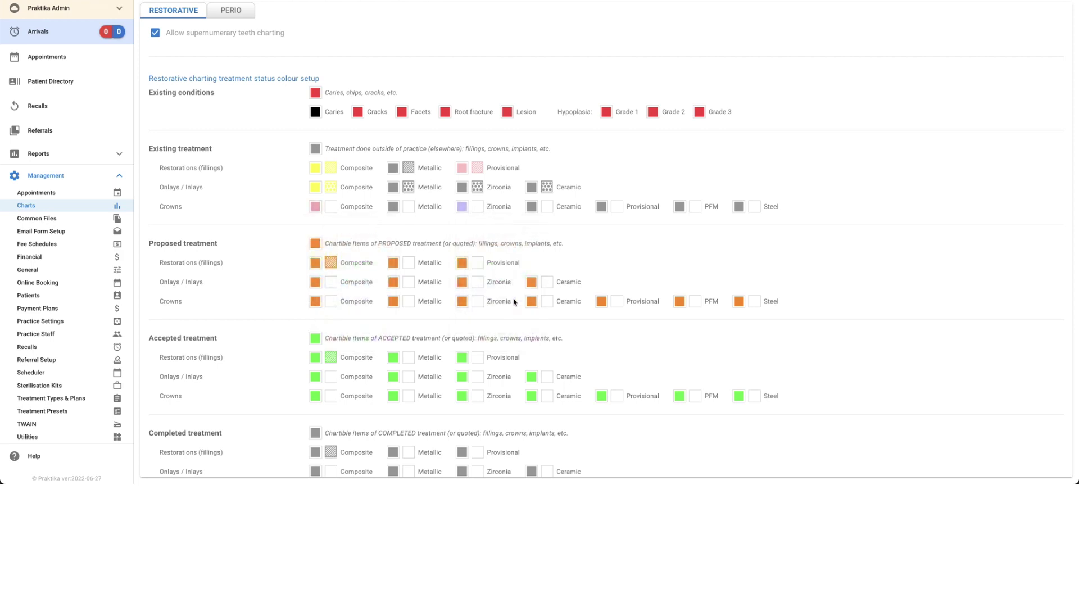
click(479, 207)
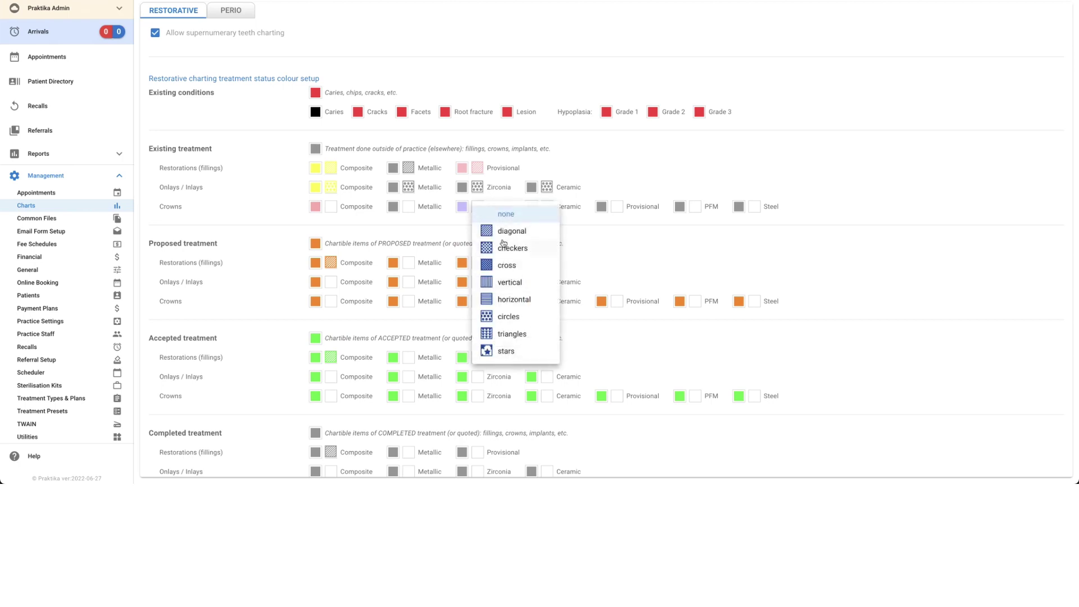
click(686, 143)
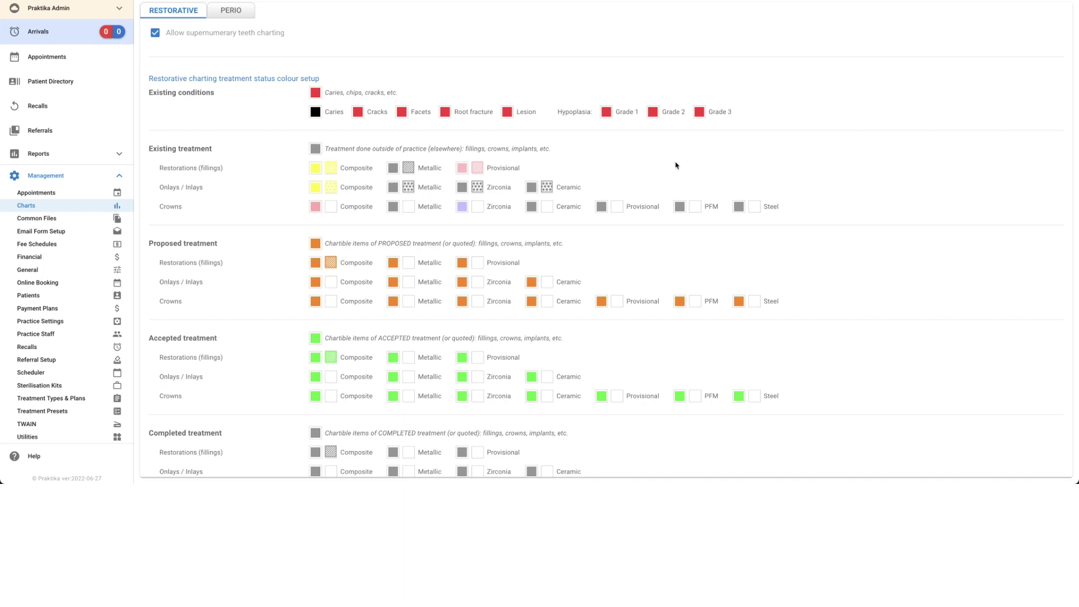
scroll(677, 164, down, 1)
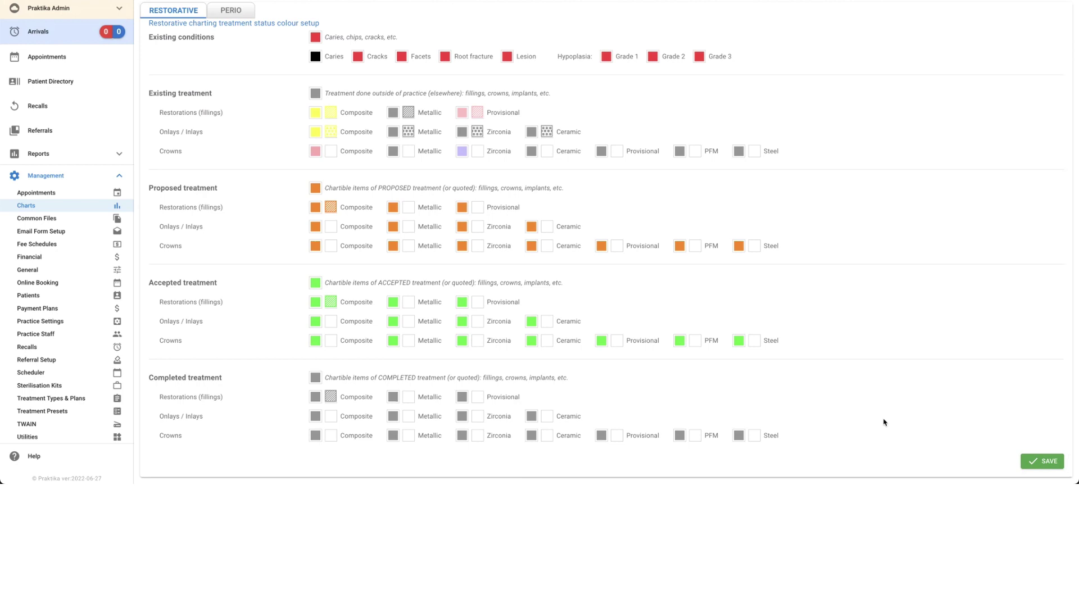
click(1046, 464)
Open the Treatment Presets list under Management.
click(45, 413)
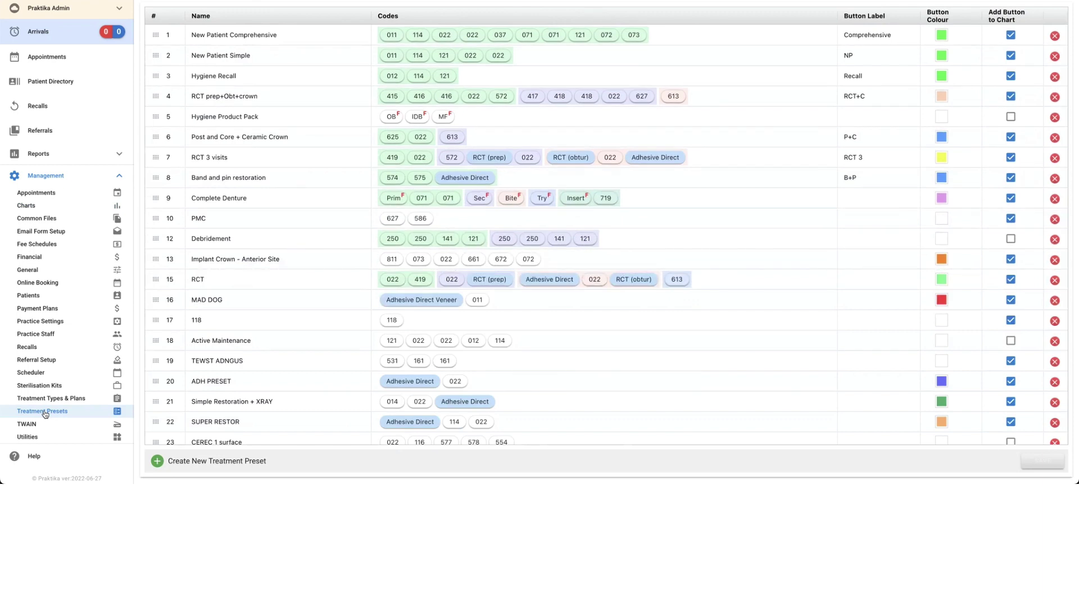